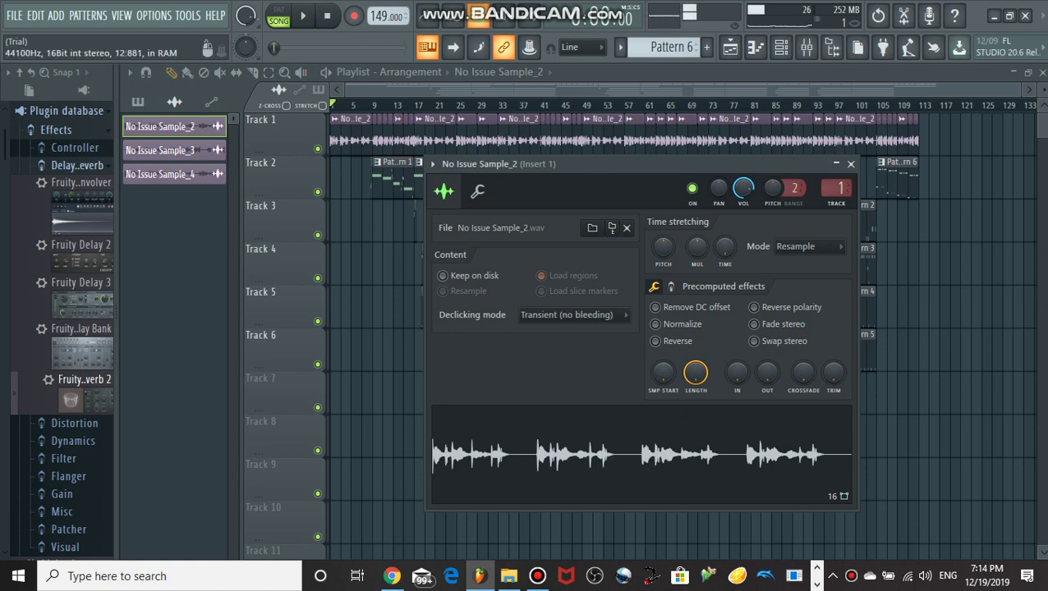
Close the No Issue Sample_2 settings and play Pattern 1's Dynamic Guitars notes in pattern mode in a maximized piano roll
click(851, 163)
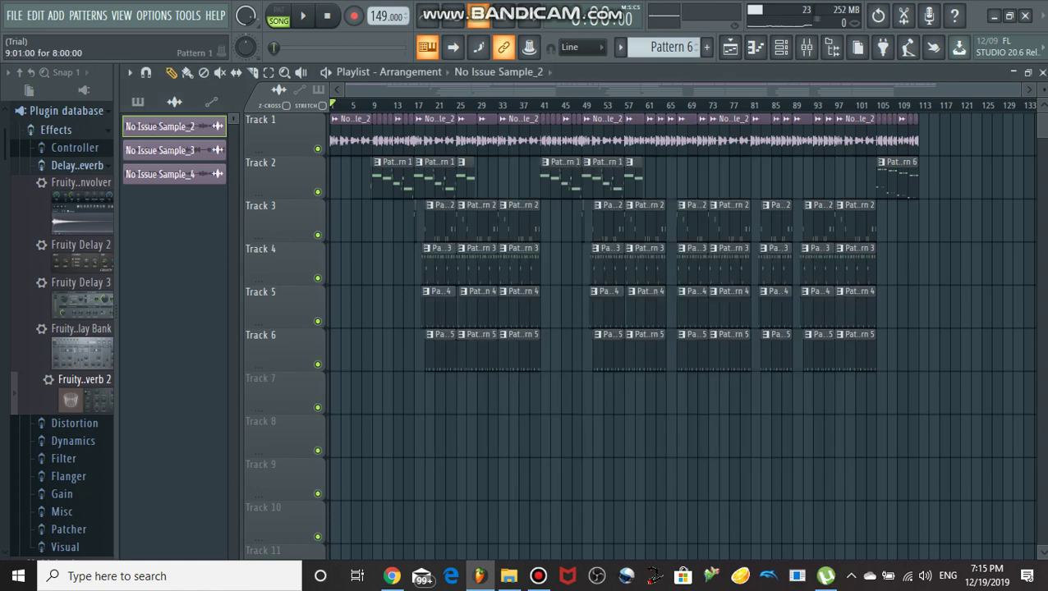
double_click(394, 179)
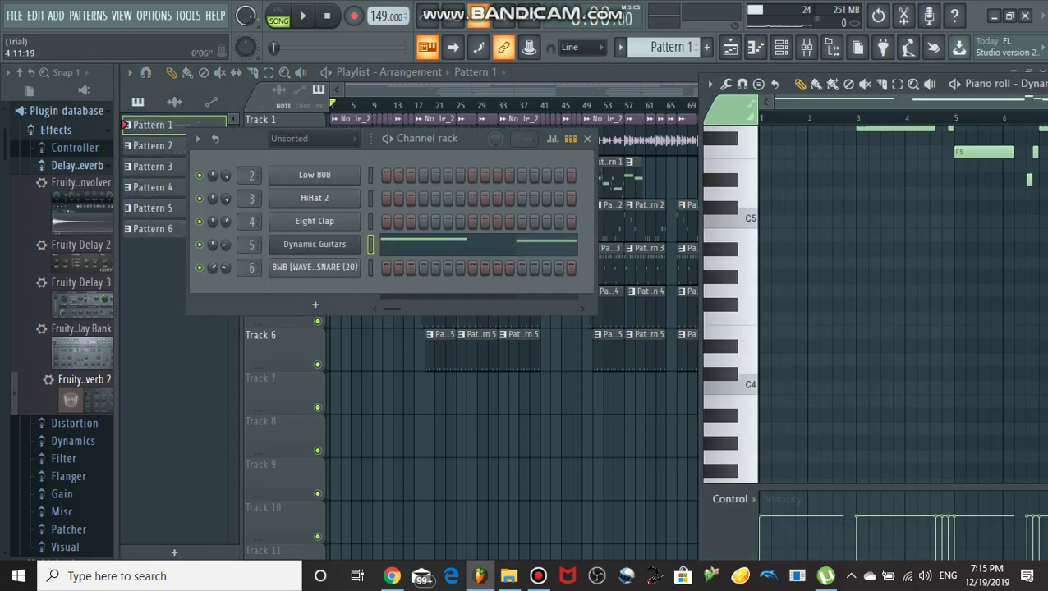
drag(1006, 84, 334, 143)
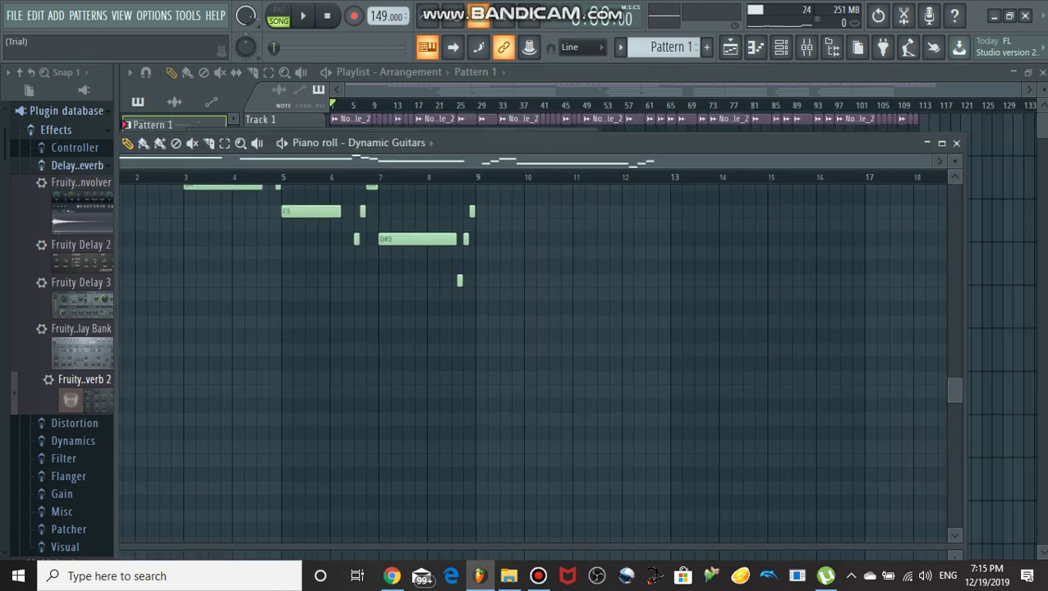
click(942, 143)
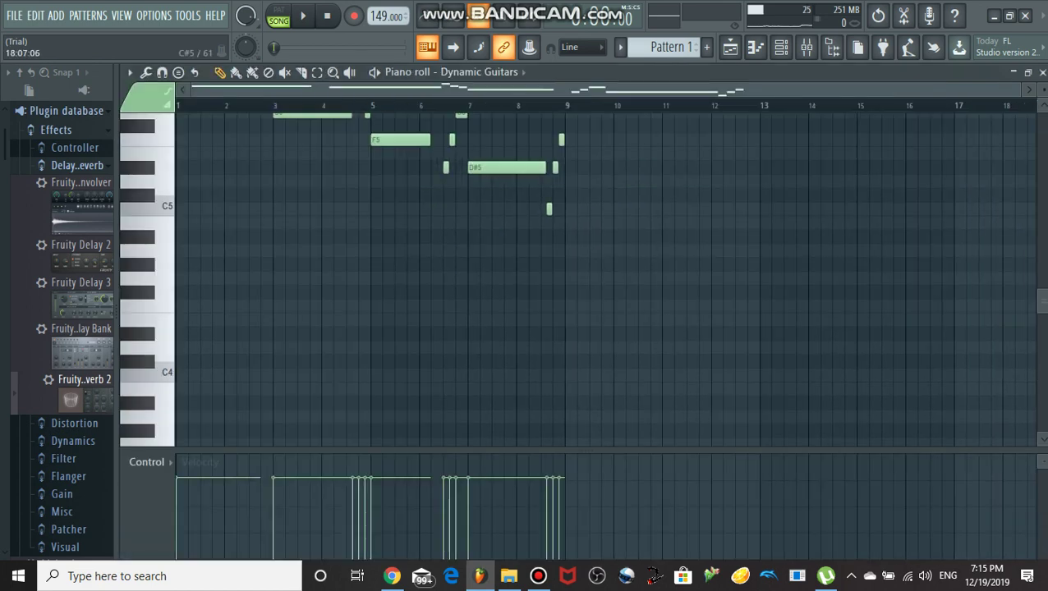
drag(1043, 301, 1043, 259)
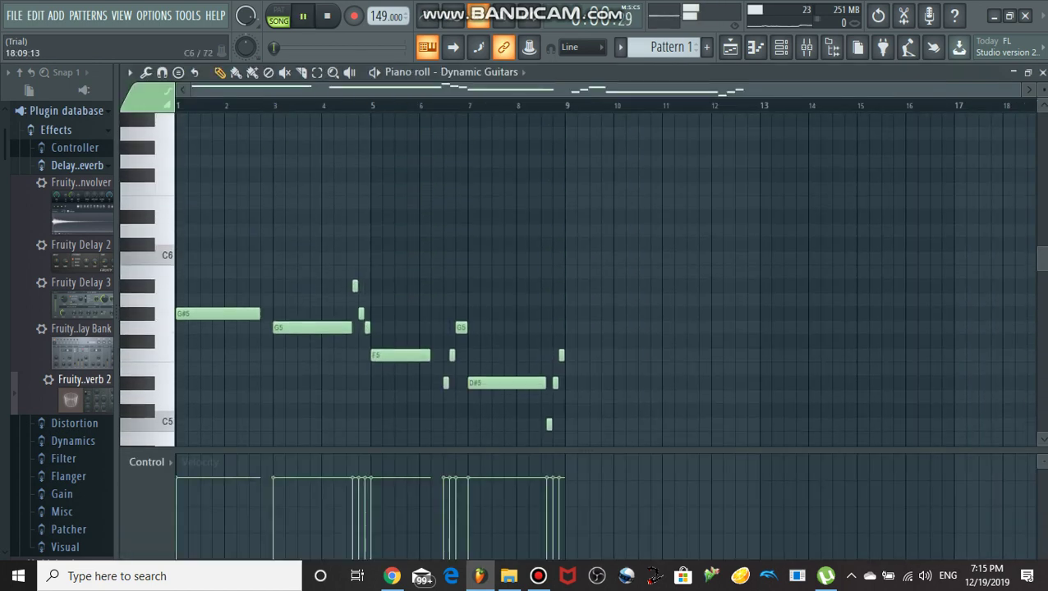
click(278, 16)
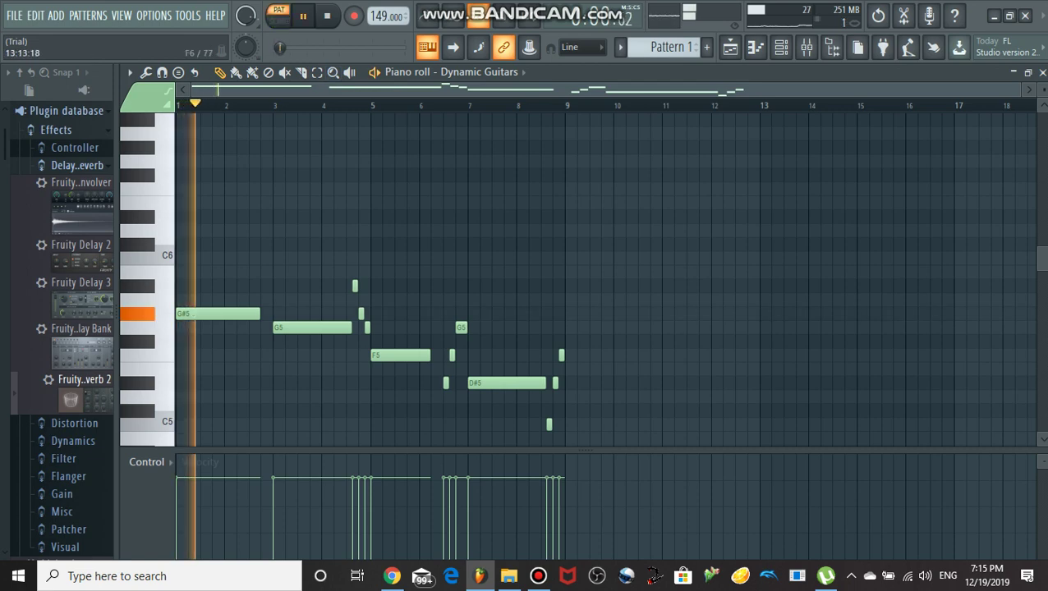
Show the Dynamic Guitars instrument while Pattern 1 plays, return to its maximized piano roll and stop playback
click(1014, 72)
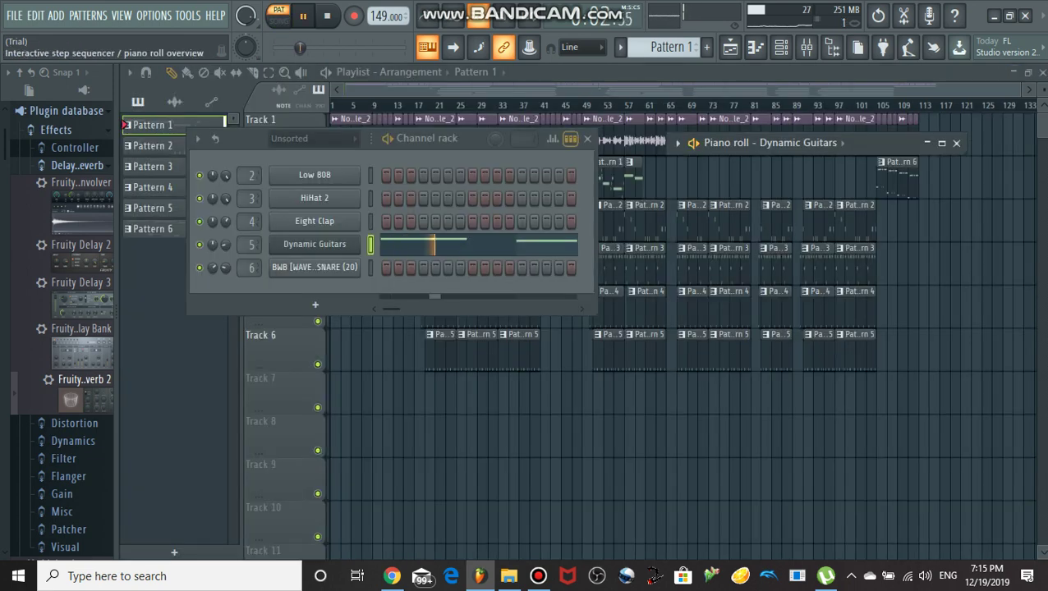
click(314, 244)
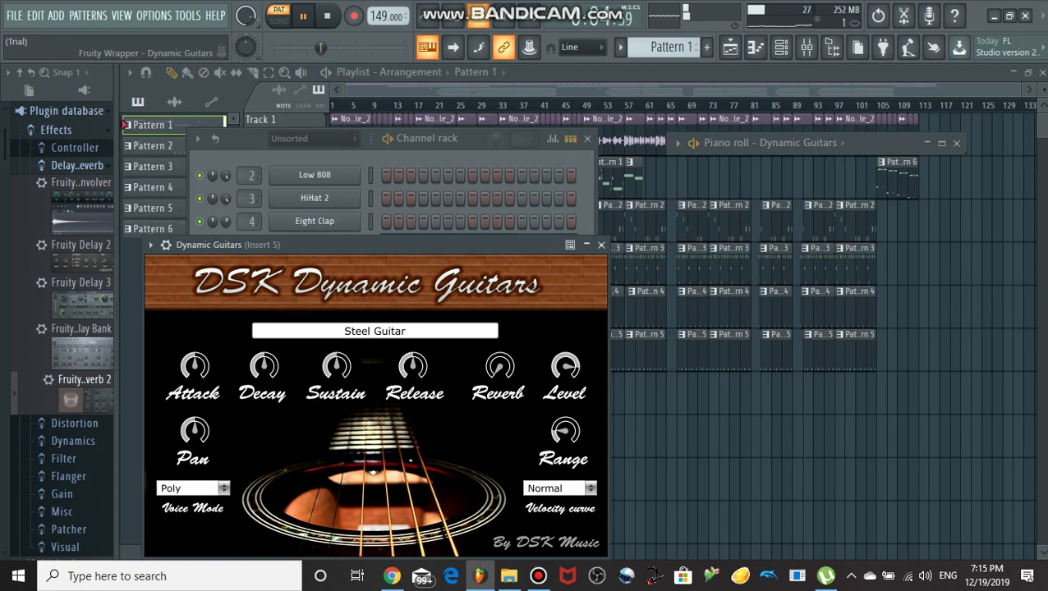
drag(314, 245, 302, 190)
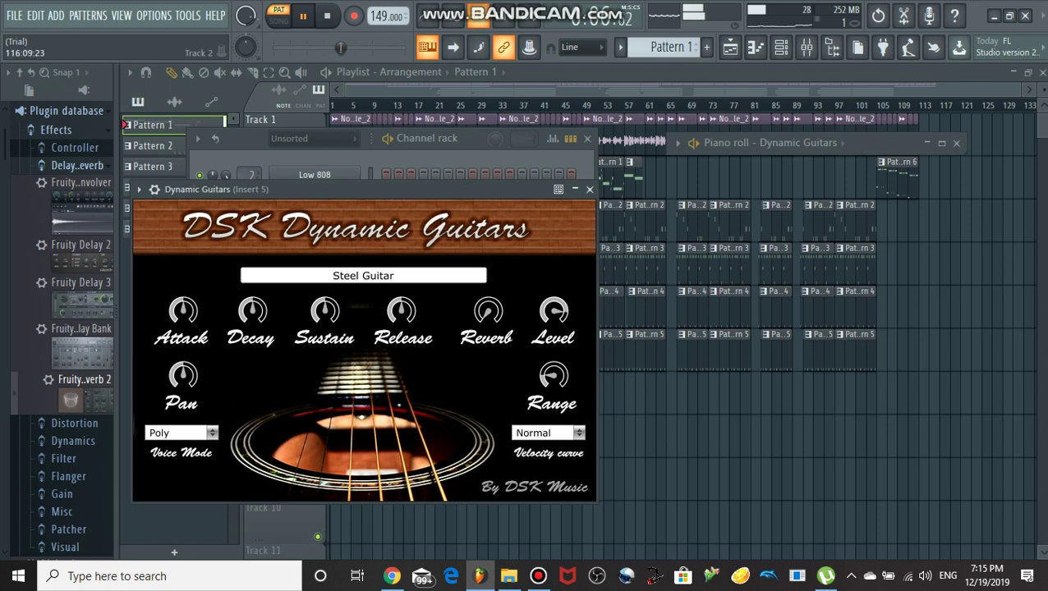
click(943, 143)
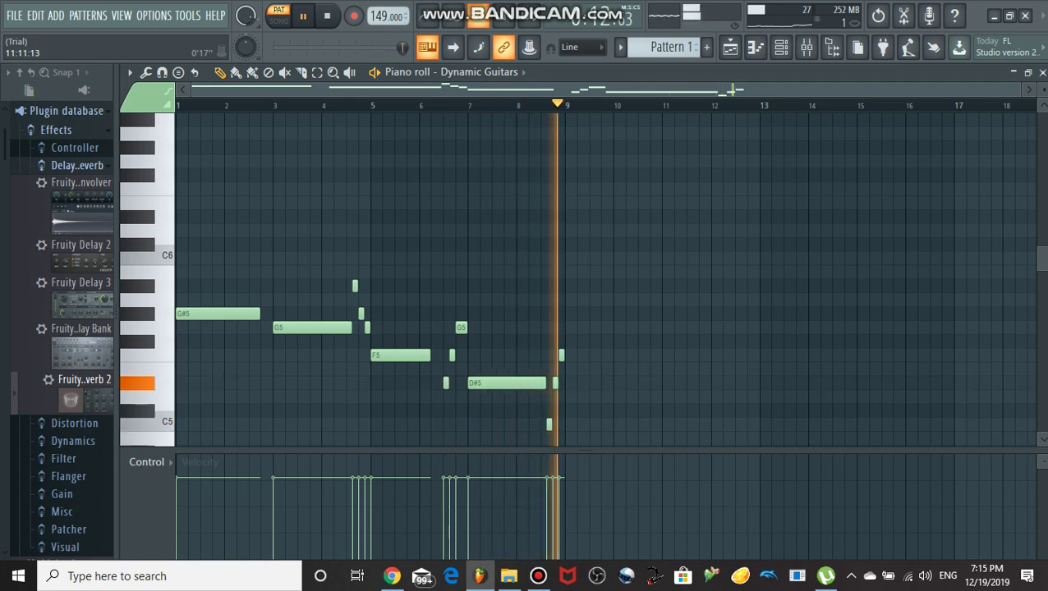
key(space)
Show the Low 808 notes of Pattern 2 in the piano roll and play them through
scroll(669, 48, down, 1)
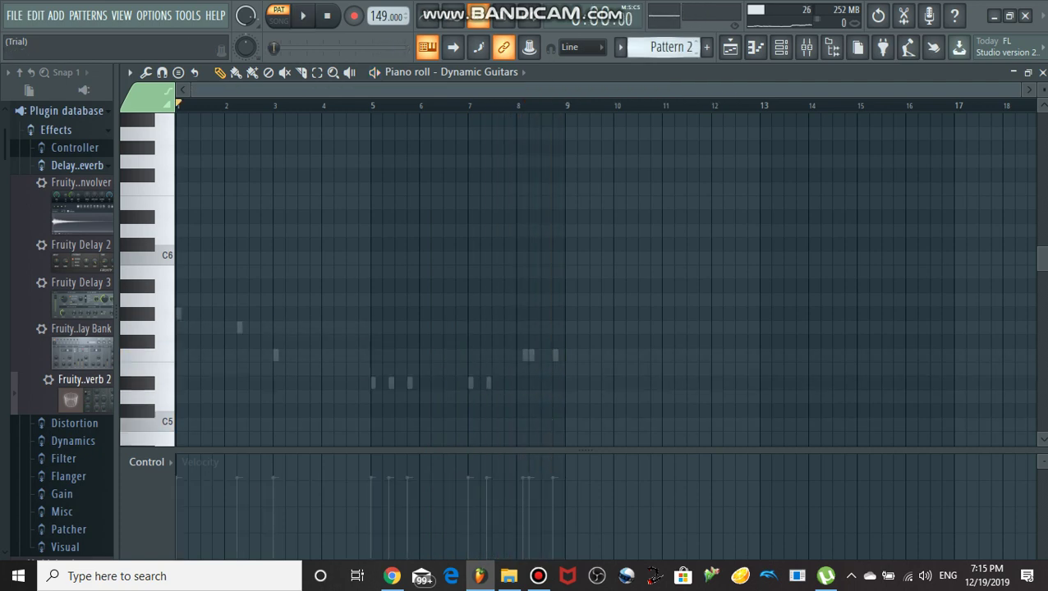
click(495, 73)
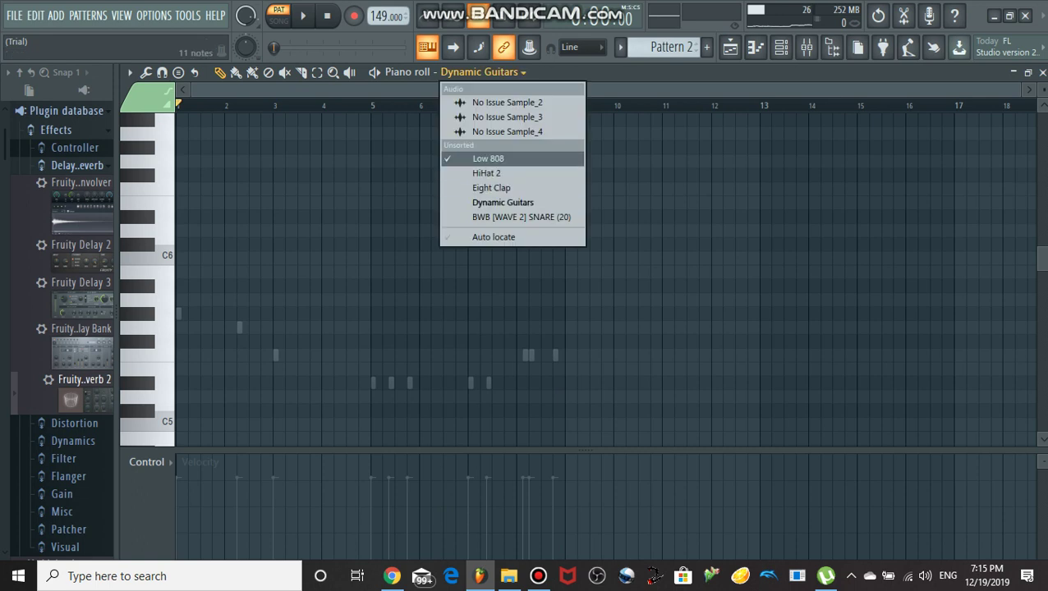
click(521, 158)
key(space)
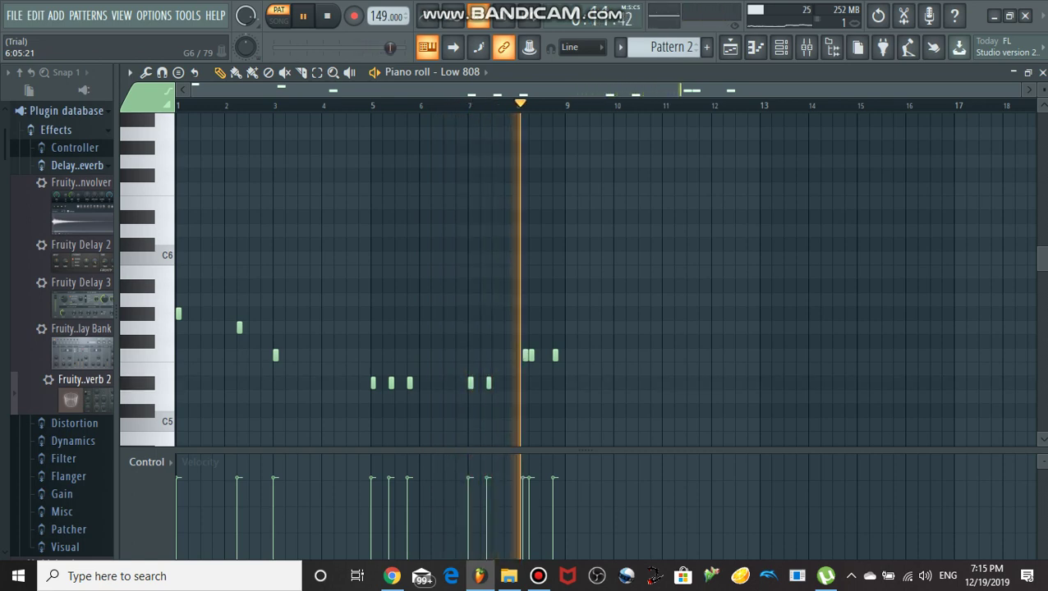
key(space)
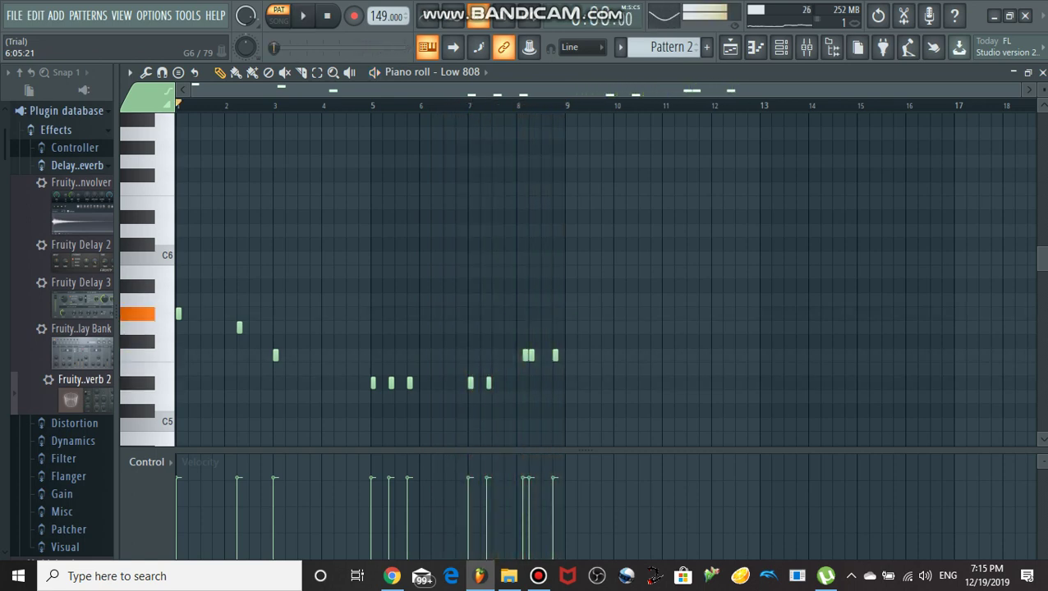
Show the HiHat 2 notes of Pattern 3, including the lower-pitched ones, and play the pattern
scroll(671, 47, down, 1)
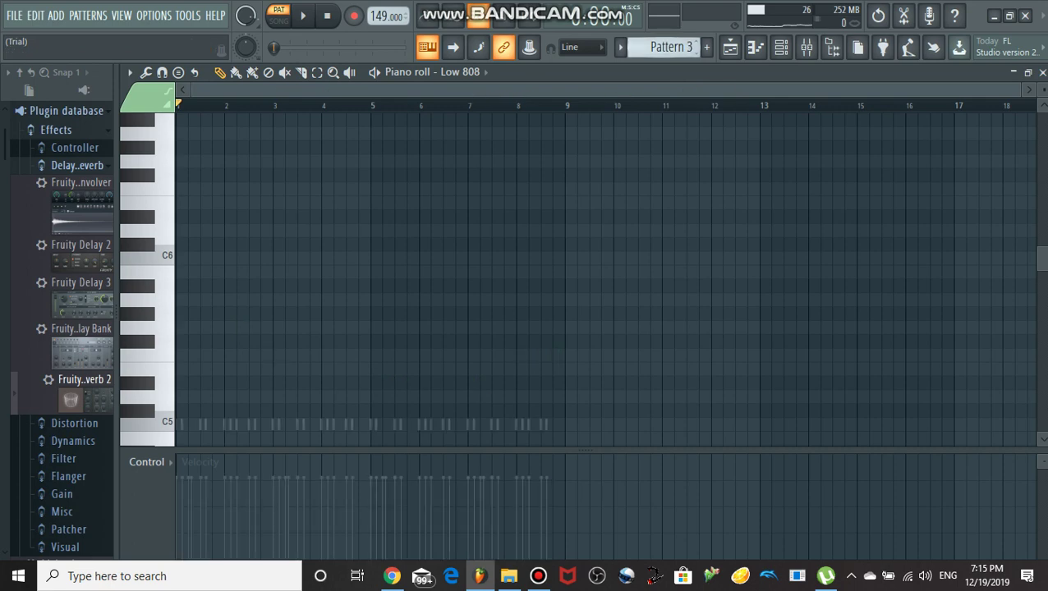
click(485, 71)
click(485, 171)
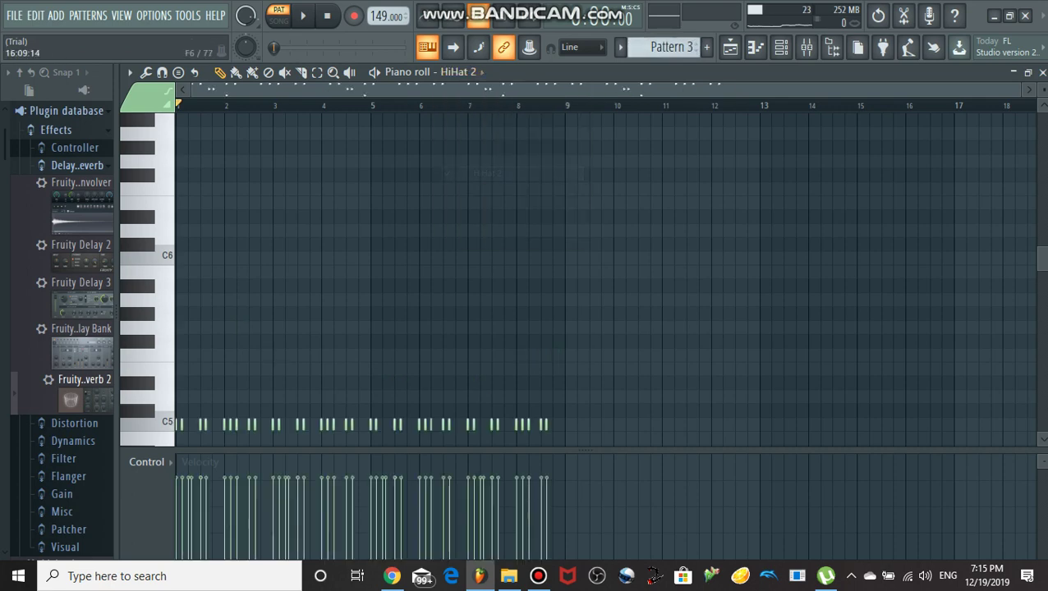
scroll(582, 279, down, 2)
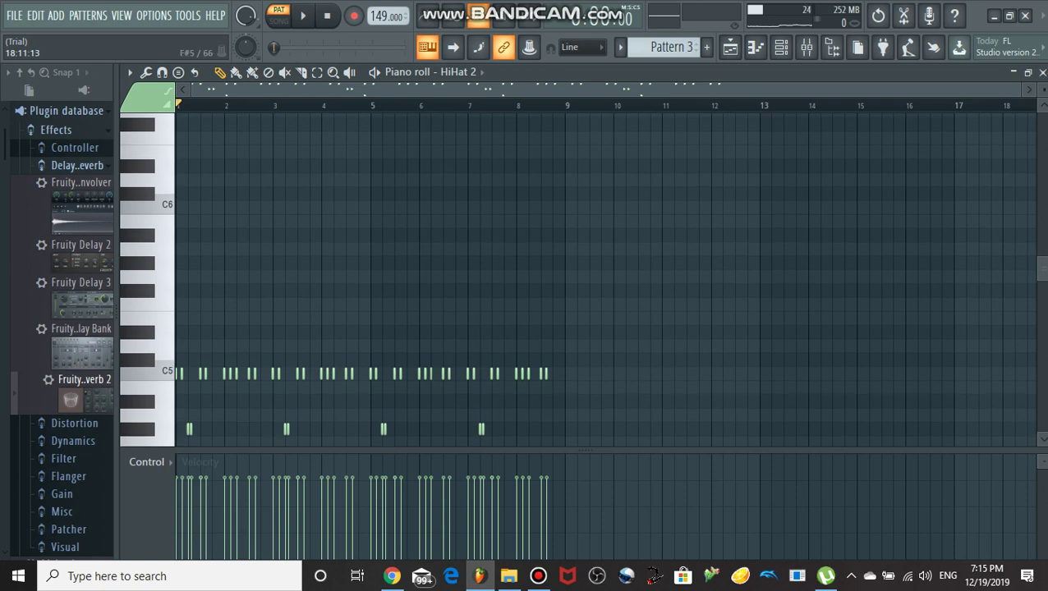
scroll(582, 280, down, 5)
key(space)
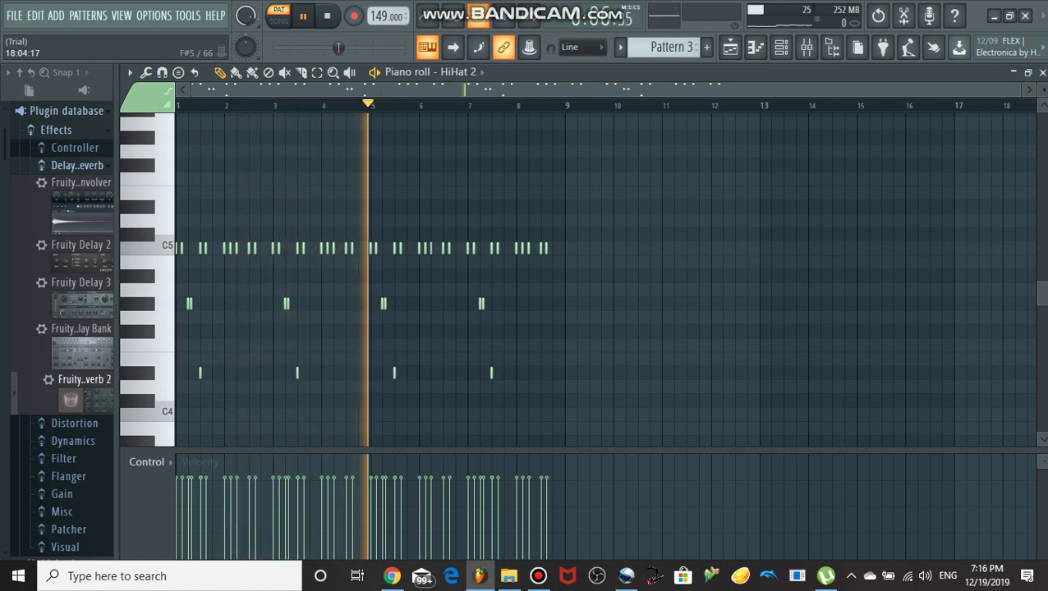
key(space)
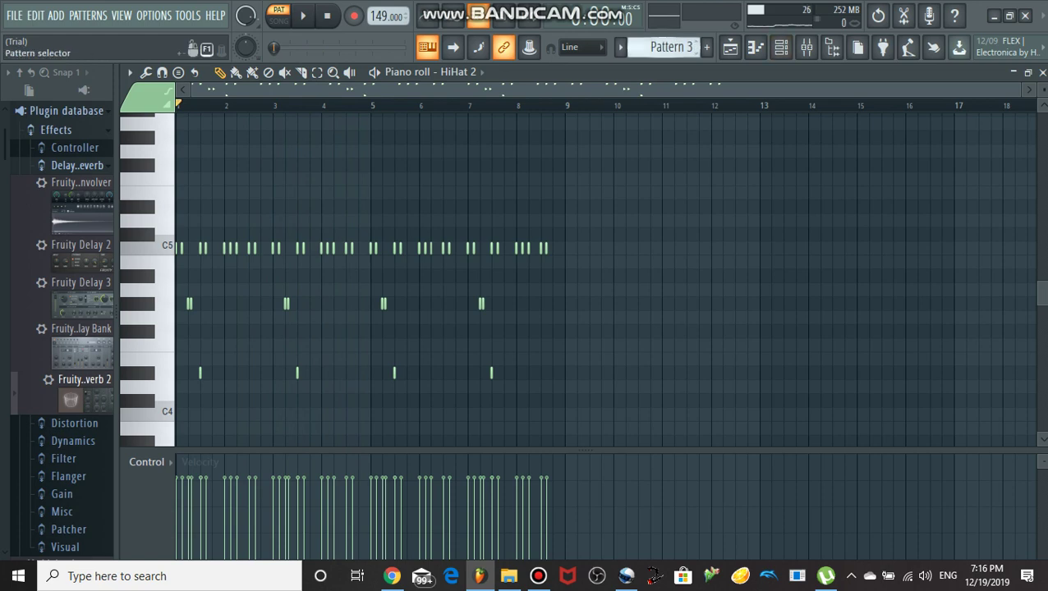
Show the Eight Clap notes of Pattern 4 in the piano roll and play them briefly
click(697, 43)
click(481, 72)
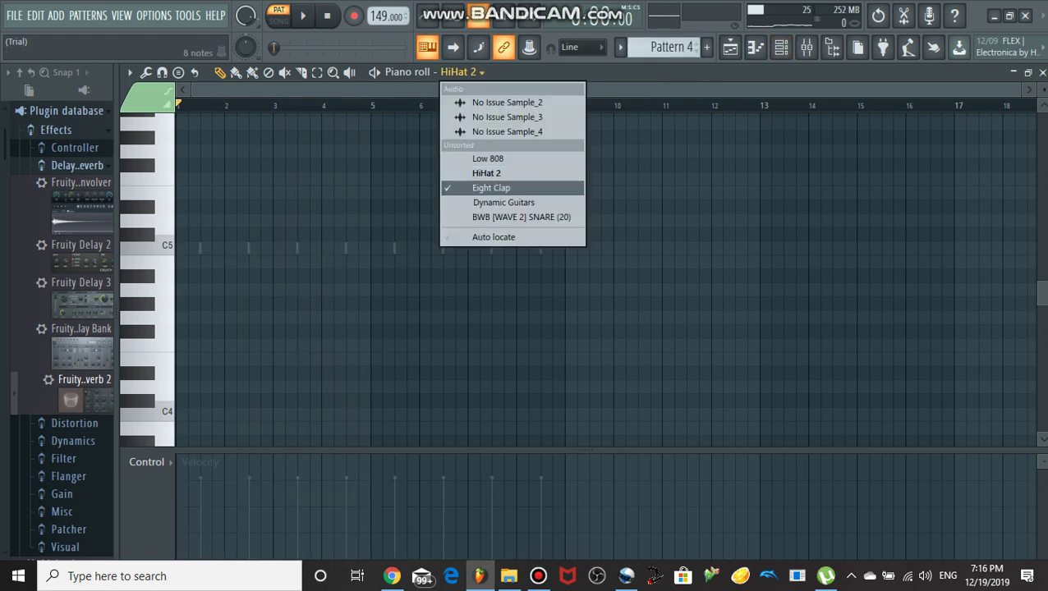
click(484, 187)
key(space)
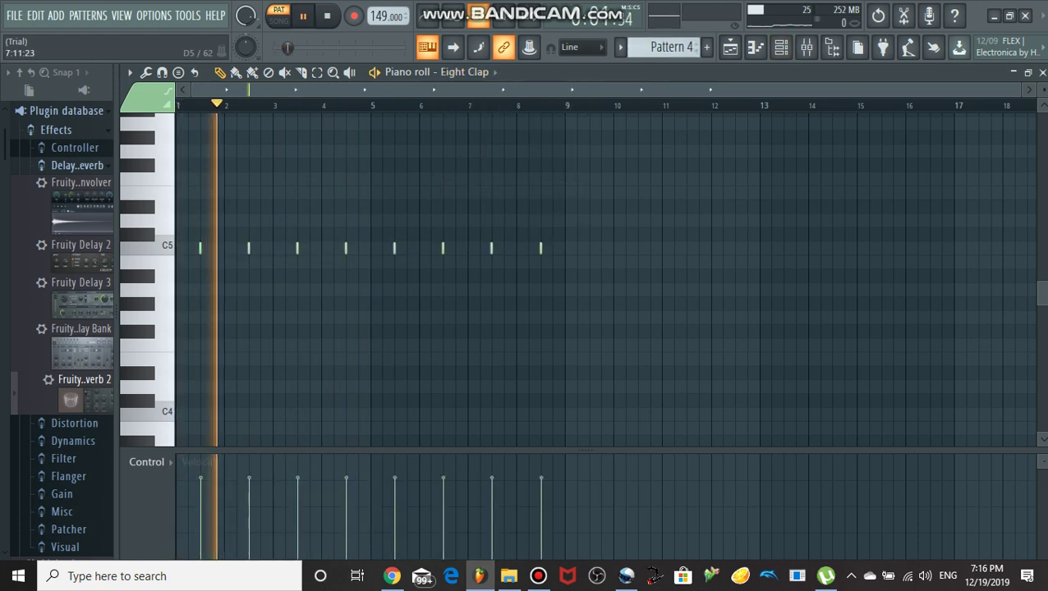
key(space)
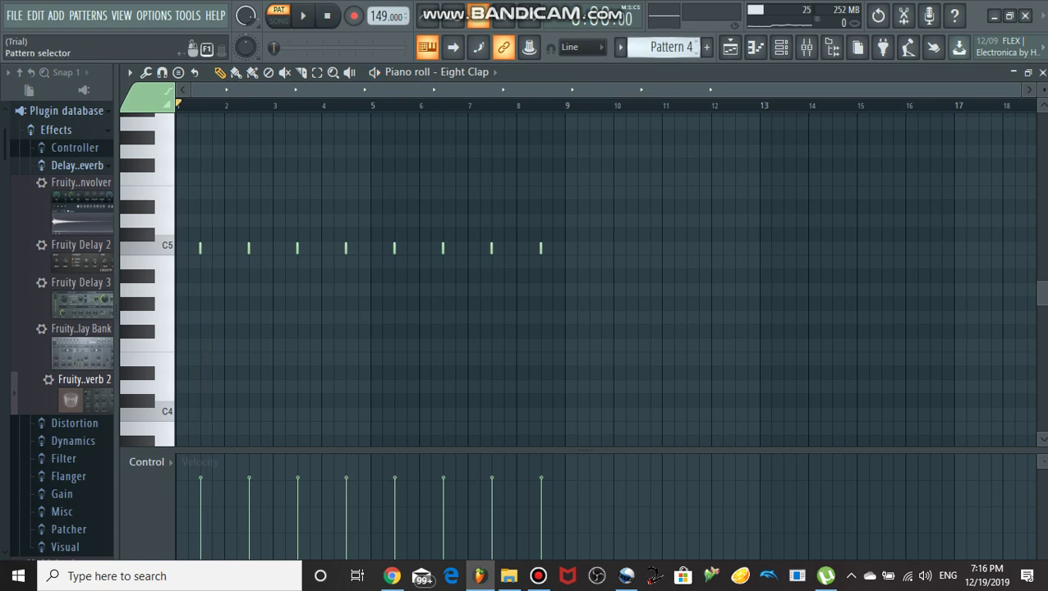
Show the BWB [WAVE 2] SNARE (20) notes of Pattern 5 in the piano roll and preview them
click(697, 44)
click(481, 71)
click(493, 217)
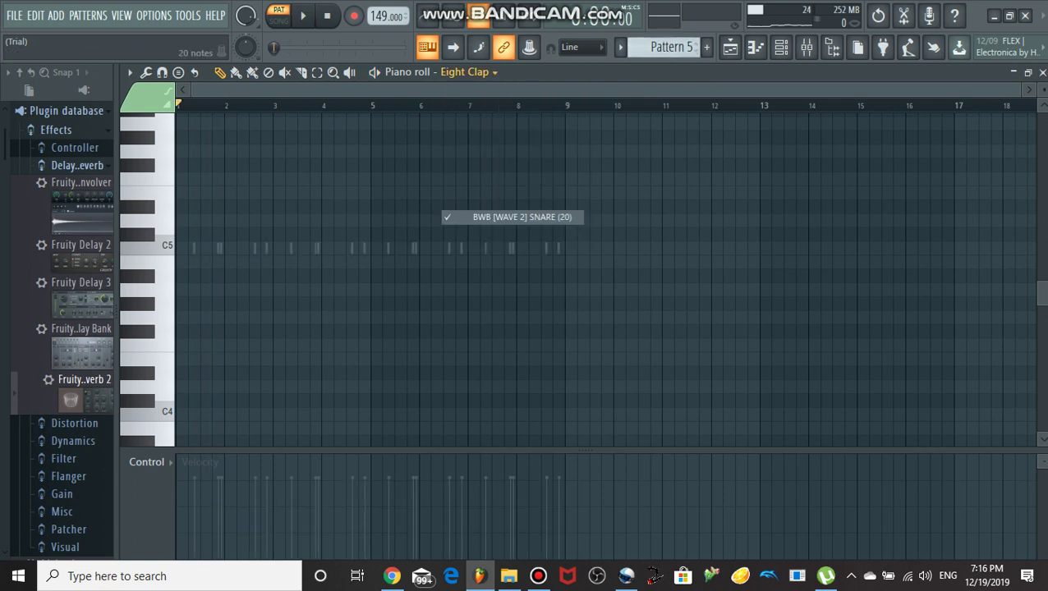
key(space)
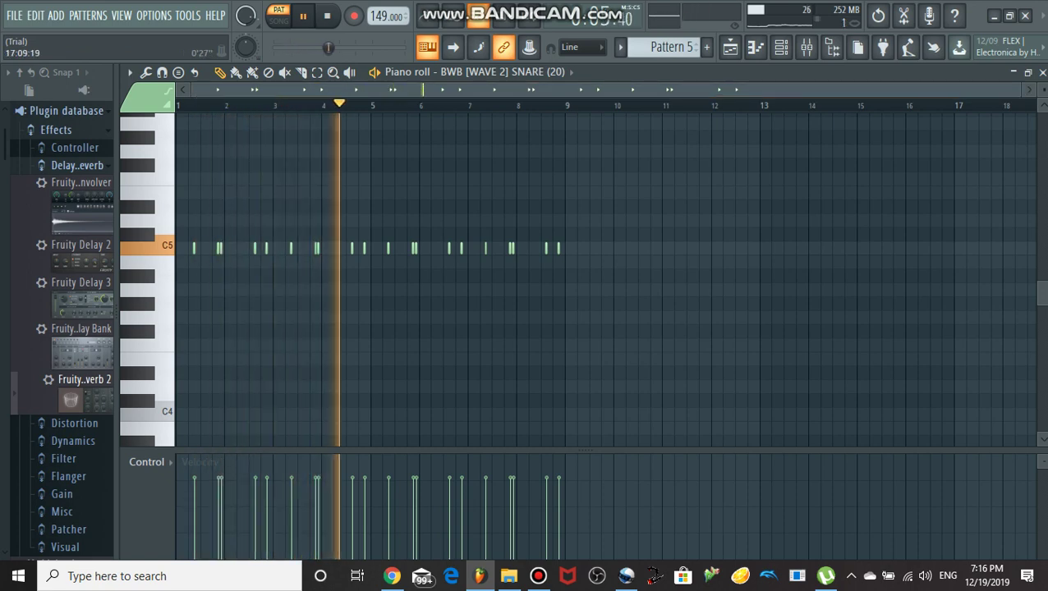
key(space)
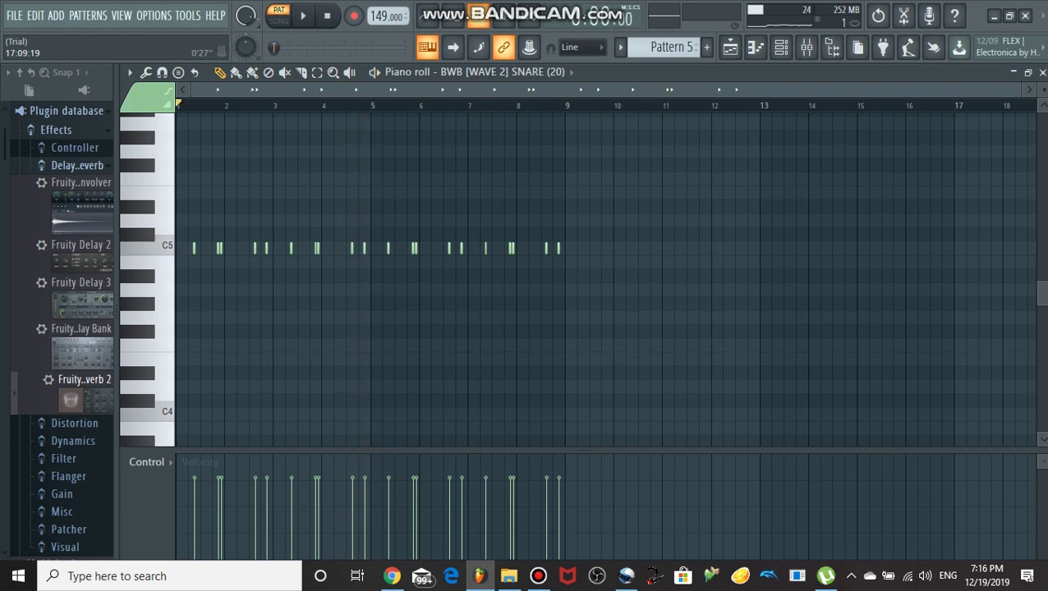
Show the Dynamic Guitars notes of Pattern 6 in the piano roll and play them through
scroll(661, 47, down, 1)
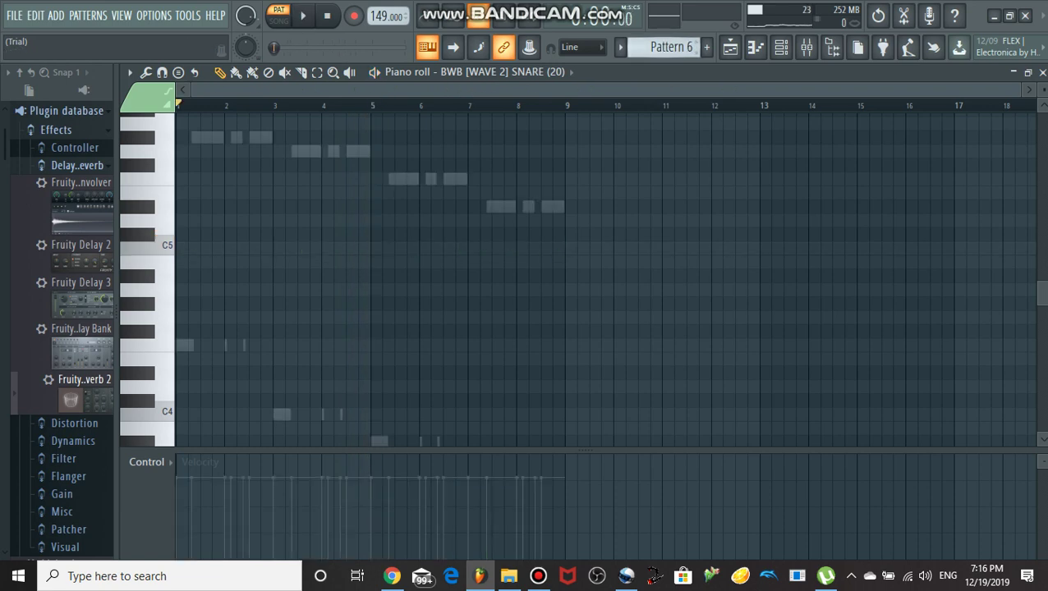
click(505, 71)
click(493, 201)
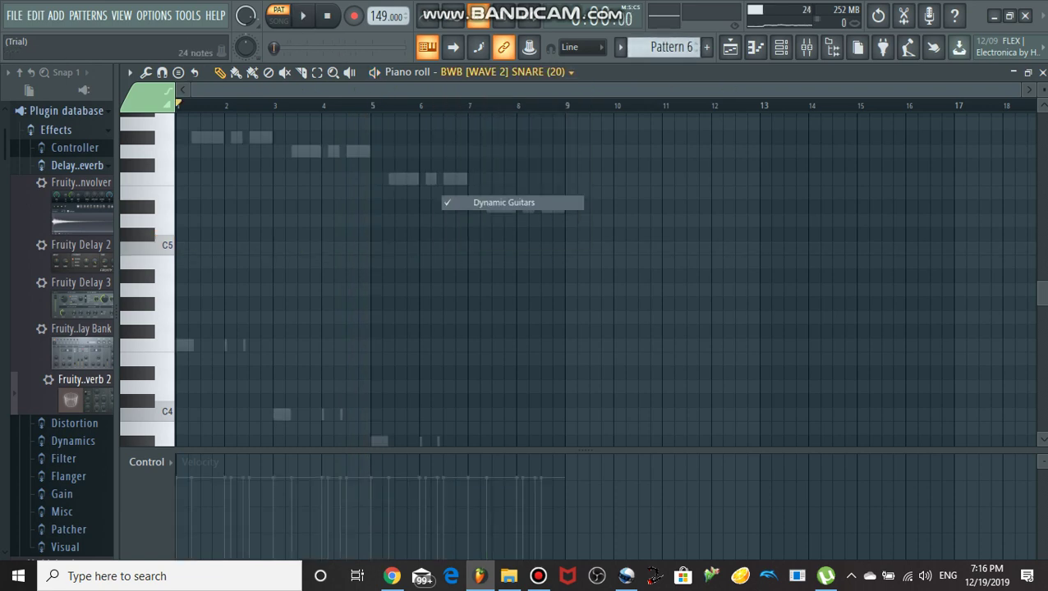
key(space)
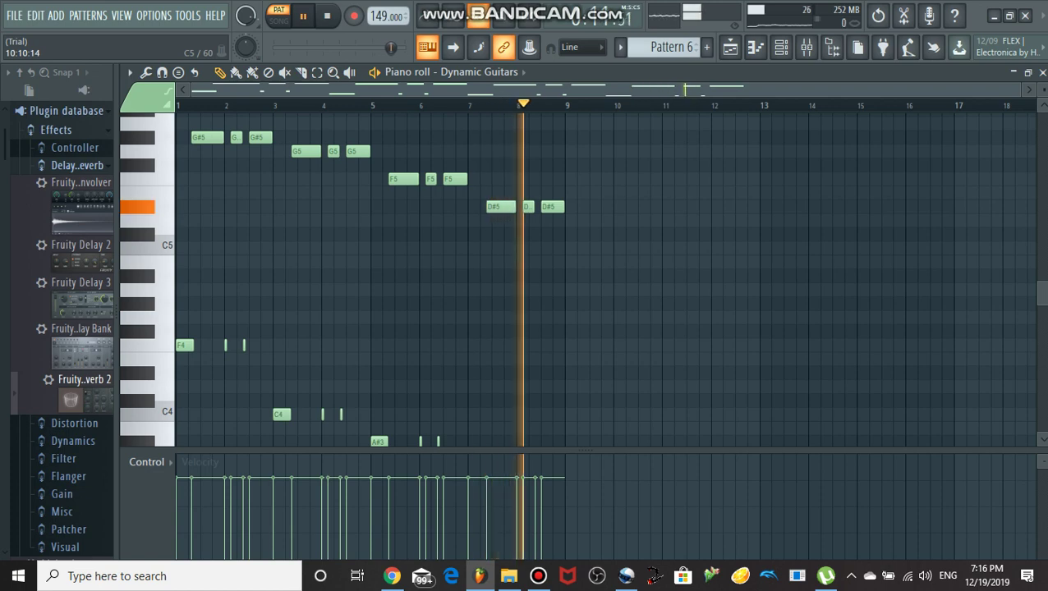
key(space)
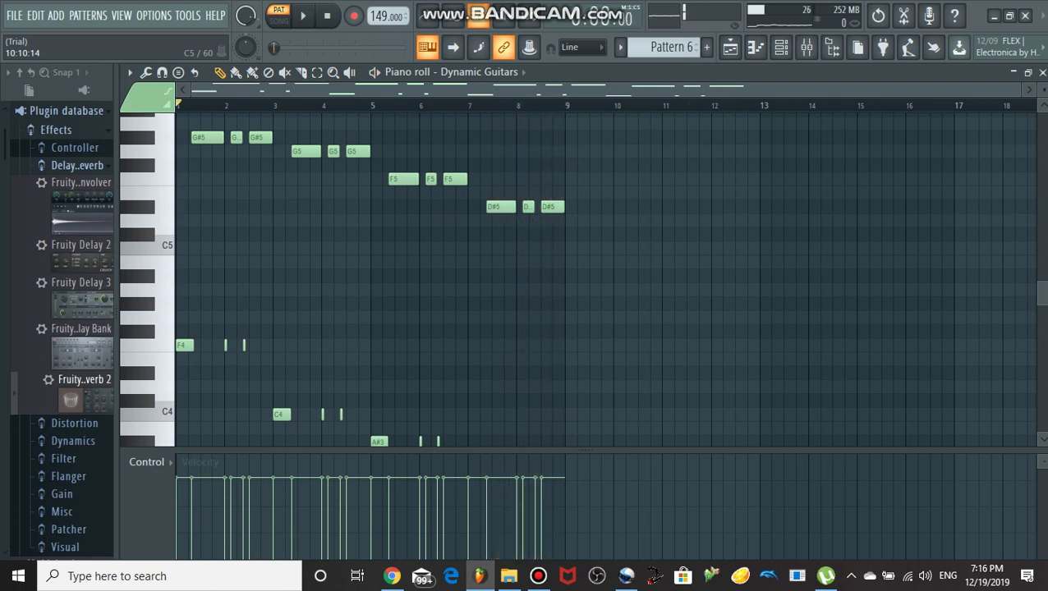
Return to the playlist and play the full arrangement from bar 1 in song mode, stopping at the end of the last clips
click(1013, 74)
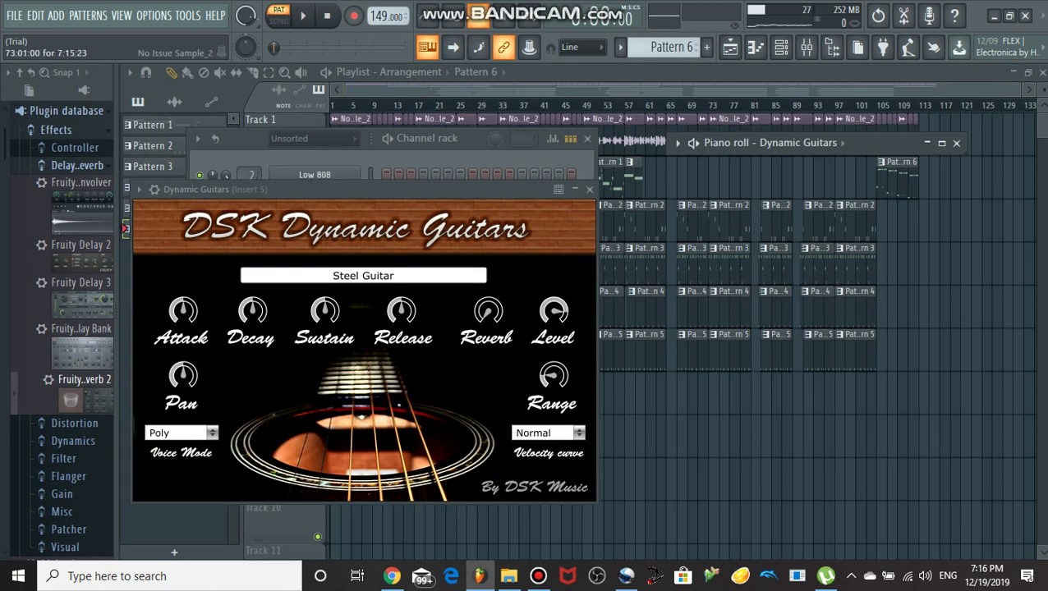
drag(675, 105, 330, 107)
key(space)
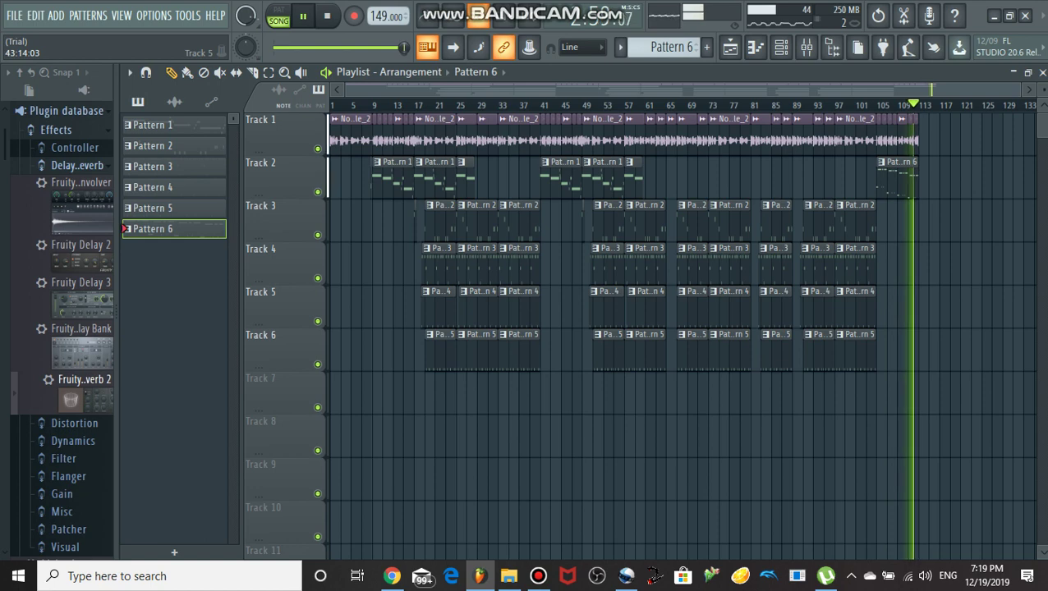
key(space)
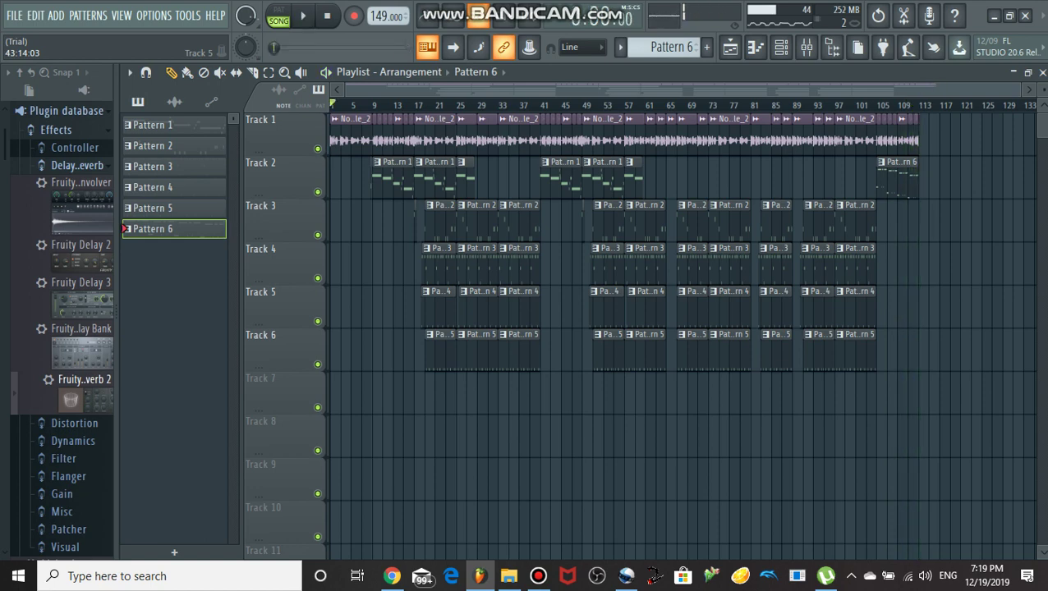